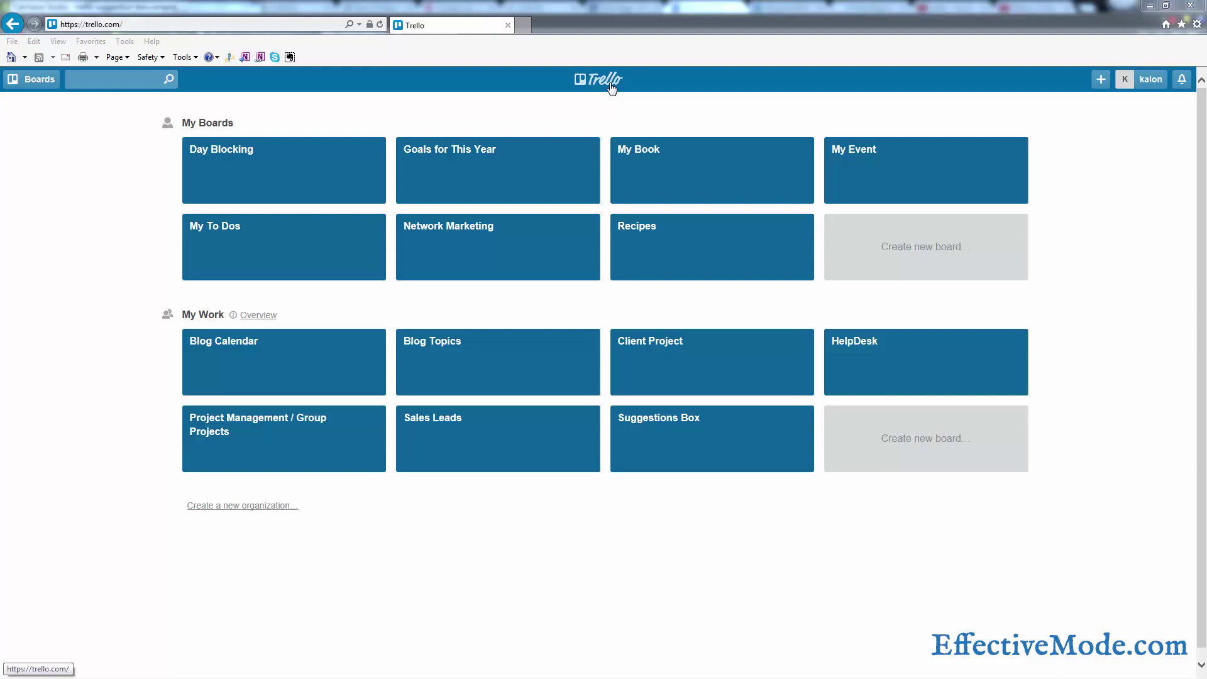
Open the Suggestions Box board from My Work, leaving New Suggestions without a new card
{"action": "left_click", "coordinate": [654, 443]}
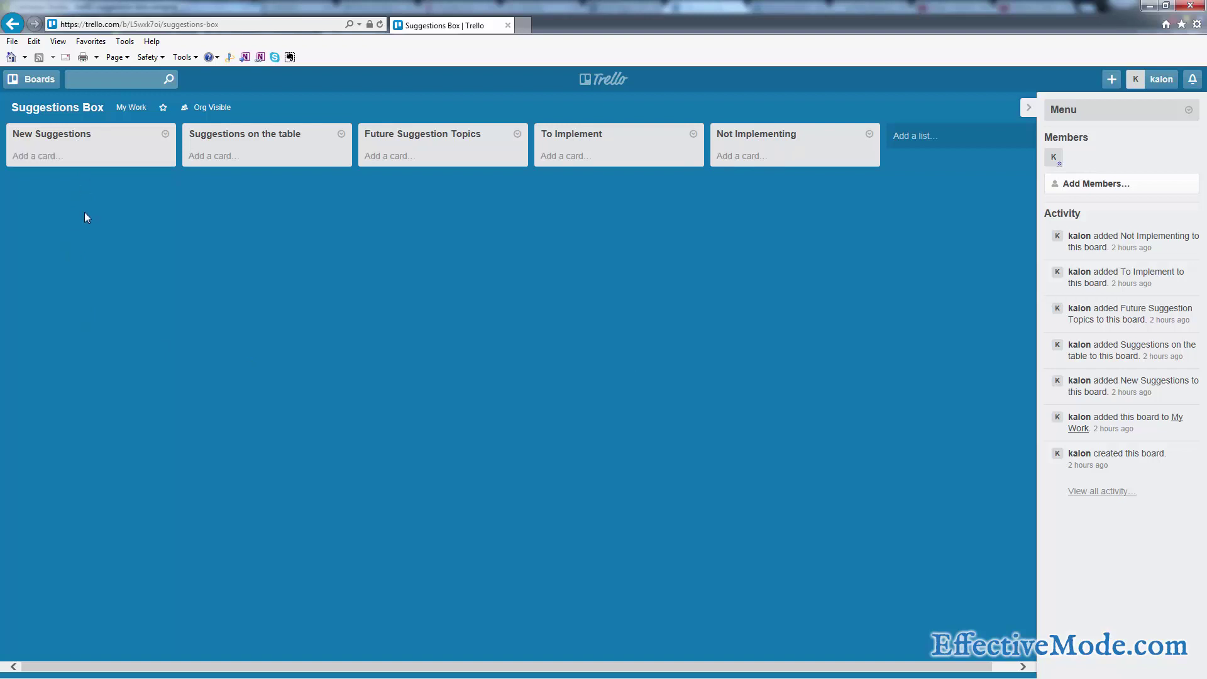
{"action": "left_click", "coordinate": [75, 165]}
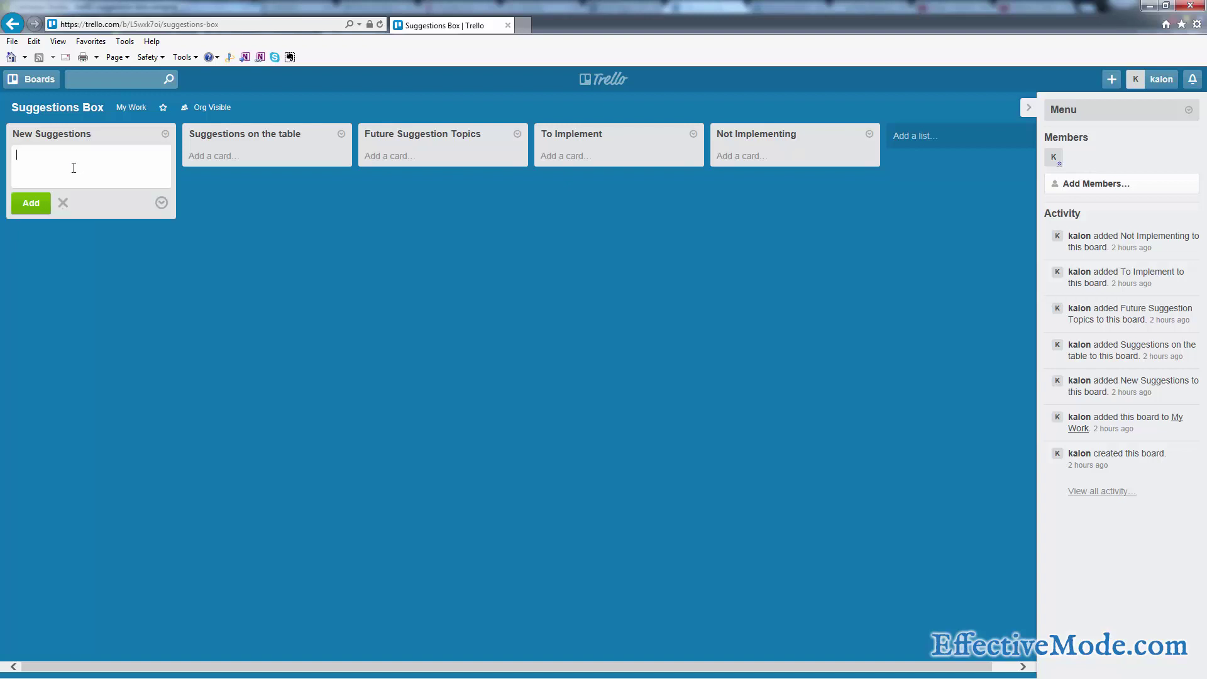
{"action": "left_click", "coordinate": [176, 338]}
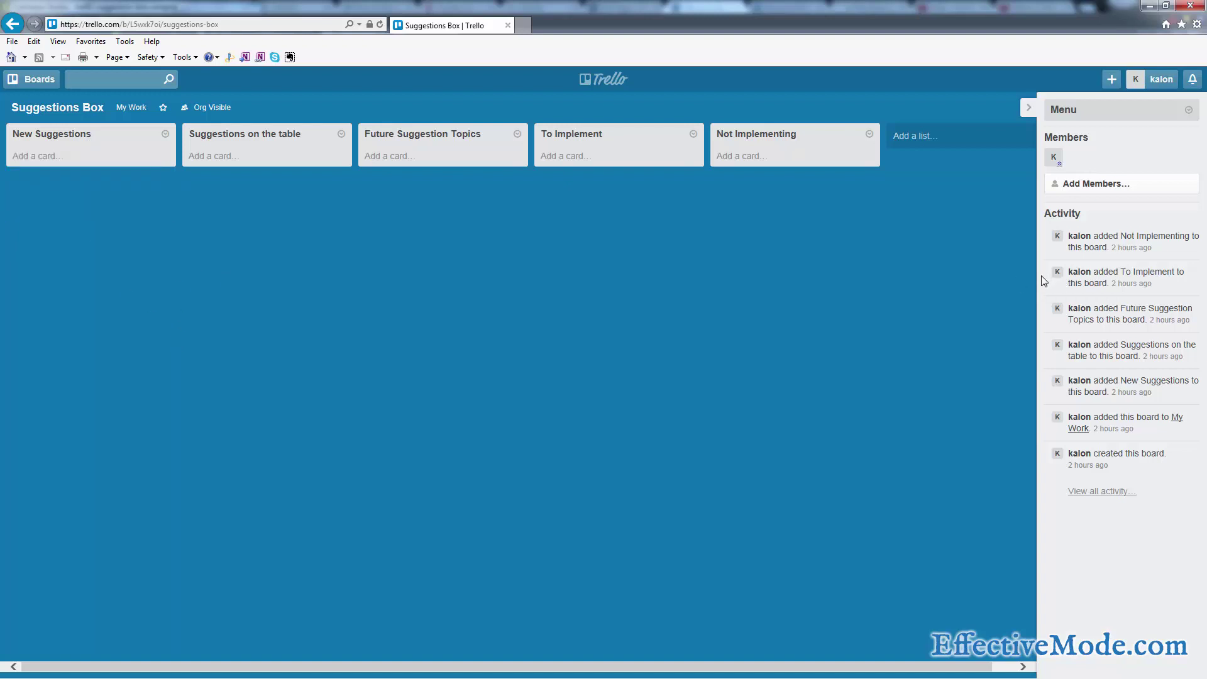
Copy the board's email-to-board address from the Email-to-board Settings
{"action": "left_click", "coordinate": [1096, 110]}
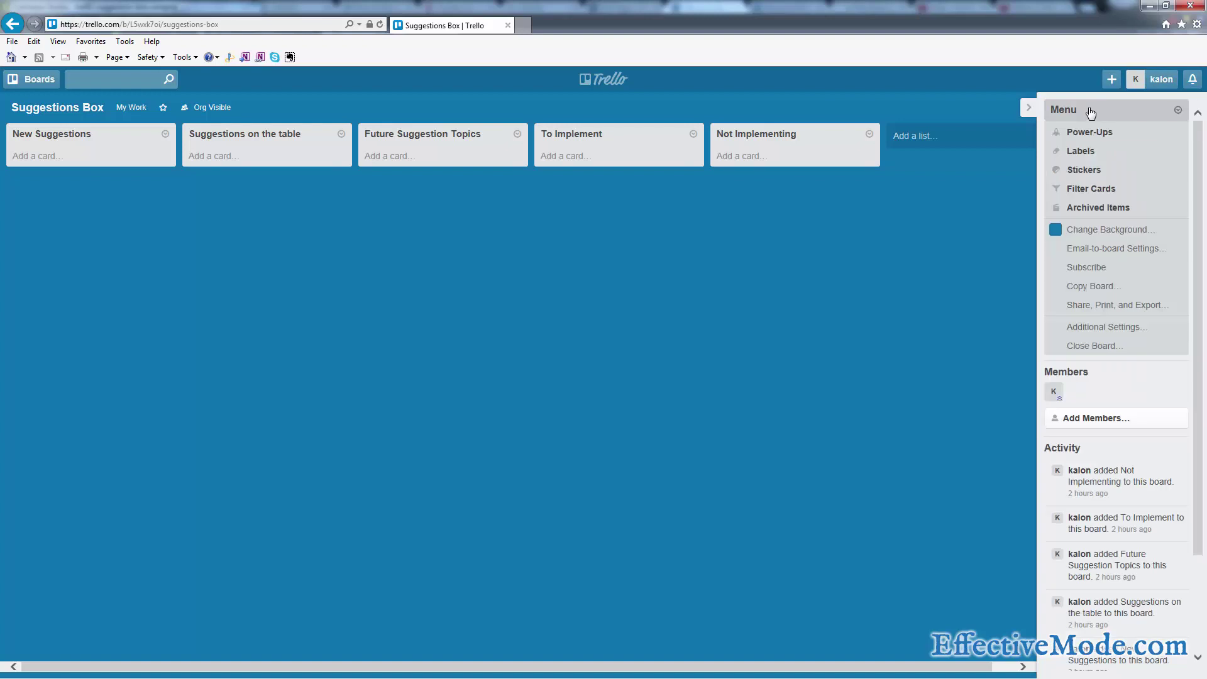
{"action": "left_click", "coordinate": [1081, 251]}
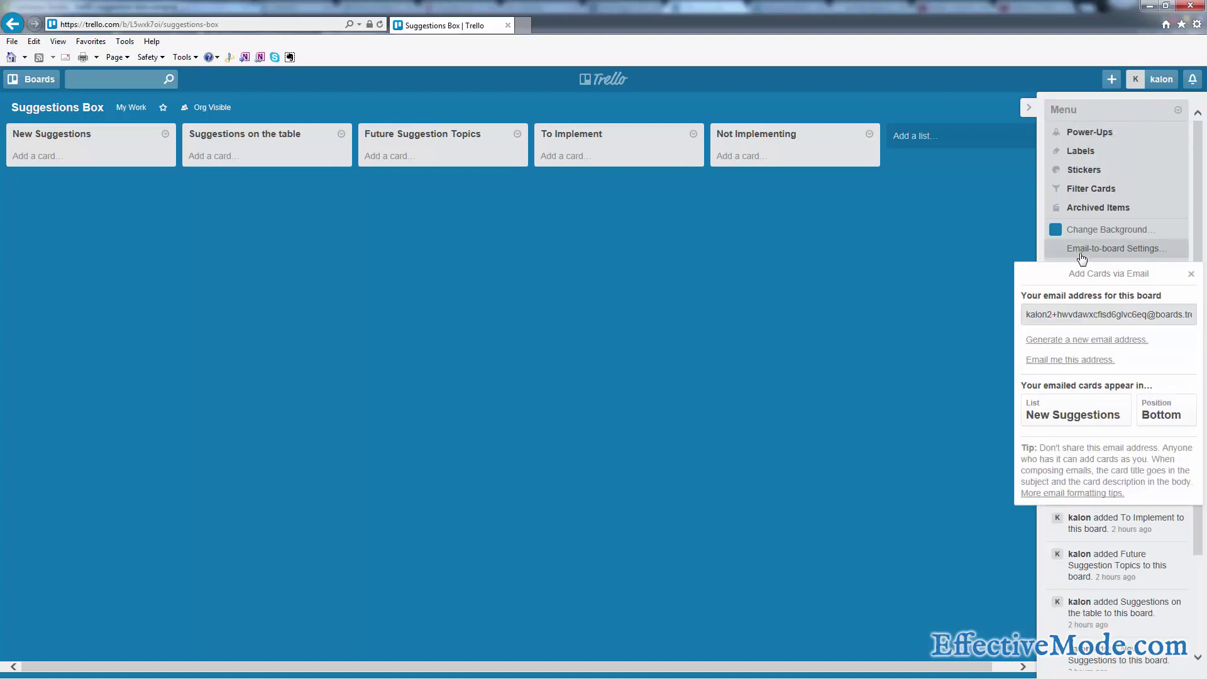
{"action": "left_click", "coordinate": [1076, 317]}
{"action": "right_click", "coordinate": [1079, 315]}
{"action": "key", "text": "Escape"}
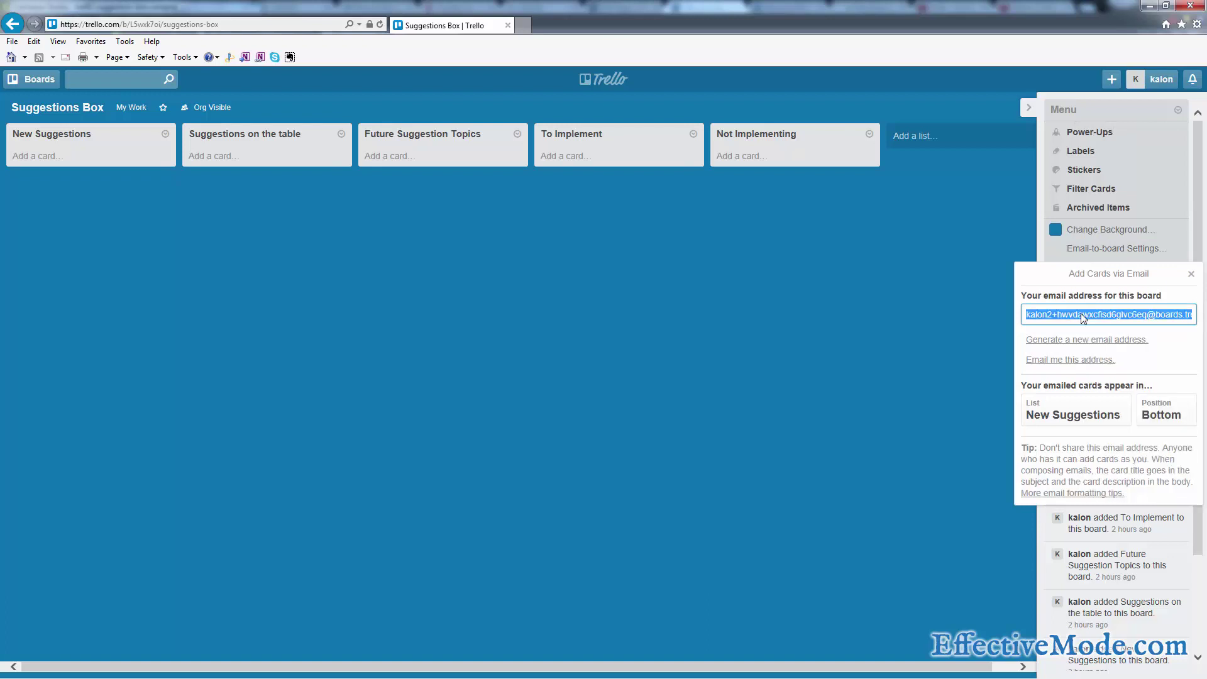
{"action": "right_click", "coordinate": [1081, 316]}
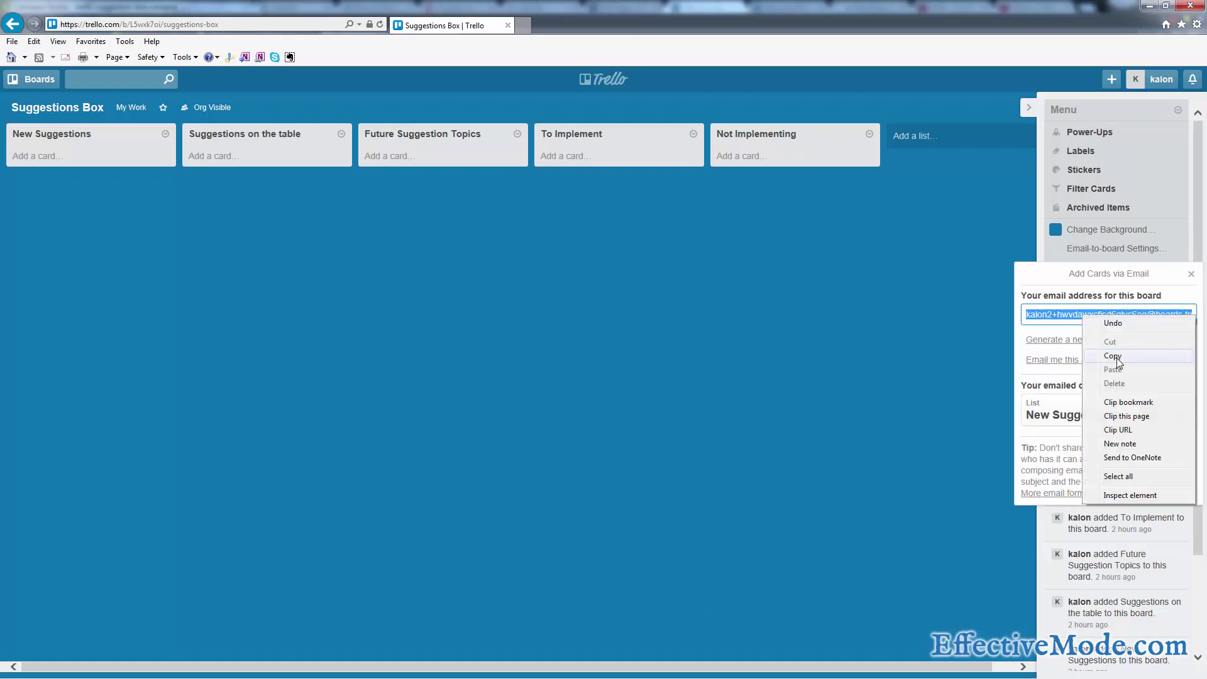
{"action": "left_click", "coordinate": [1116, 360]}
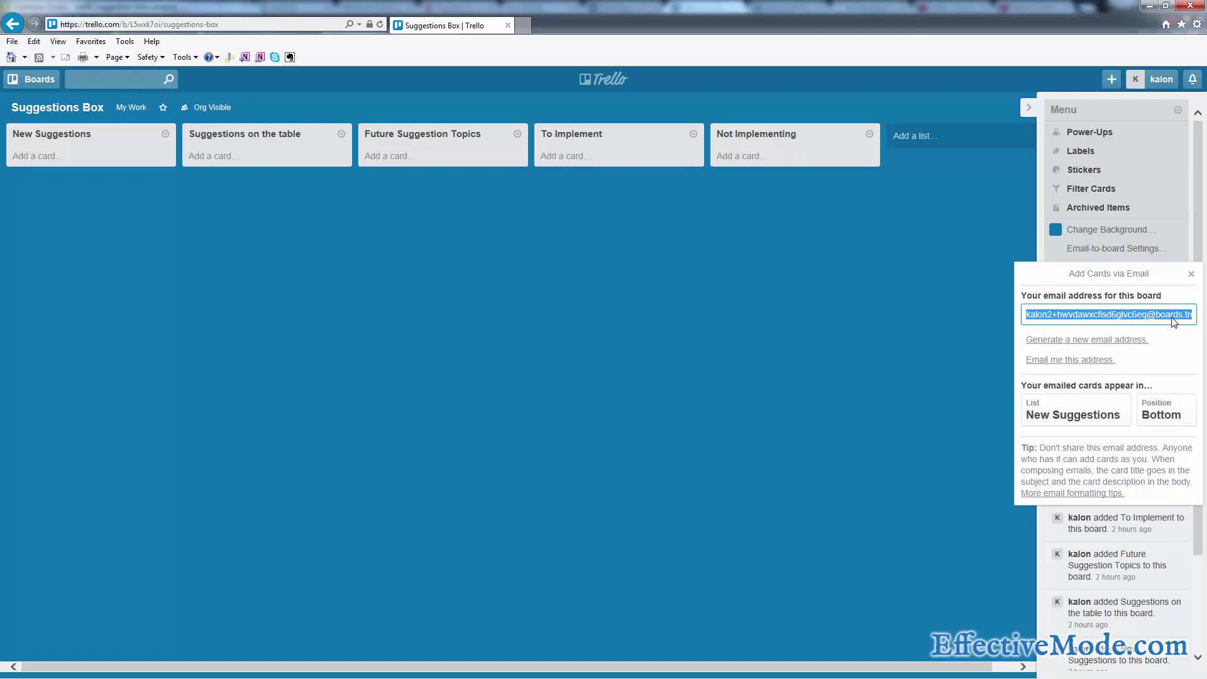
Send emailed cards to the New Suggestions list at the Top position
{"action": "left_click", "coordinate": [1077, 416]}
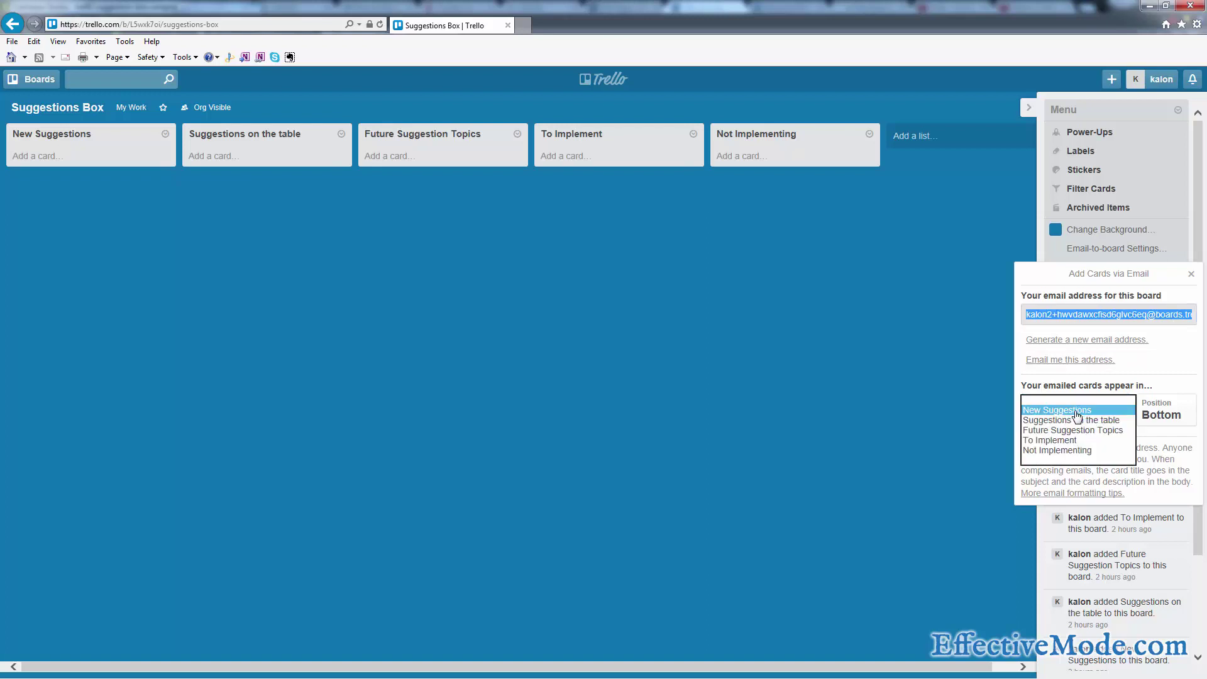
{"action": "left_click", "coordinate": [1077, 412]}
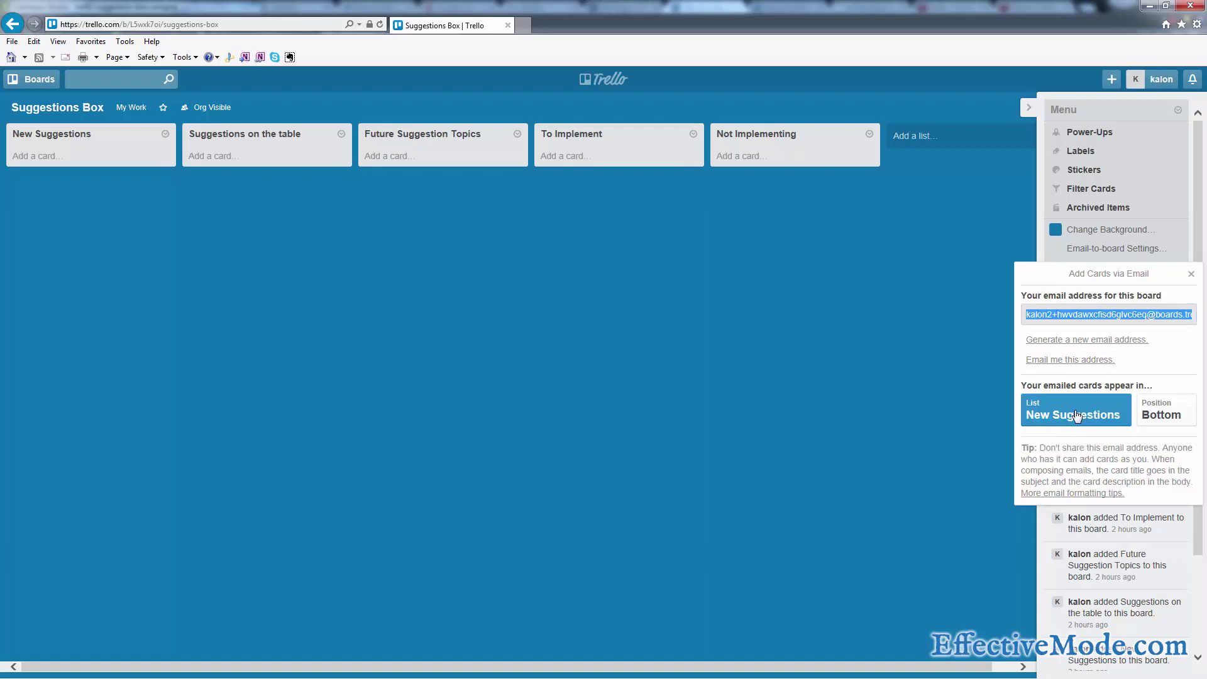
{"action": "left_click", "coordinate": [1170, 415]}
{"action": "left_click", "coordinate": [1160, 398]}
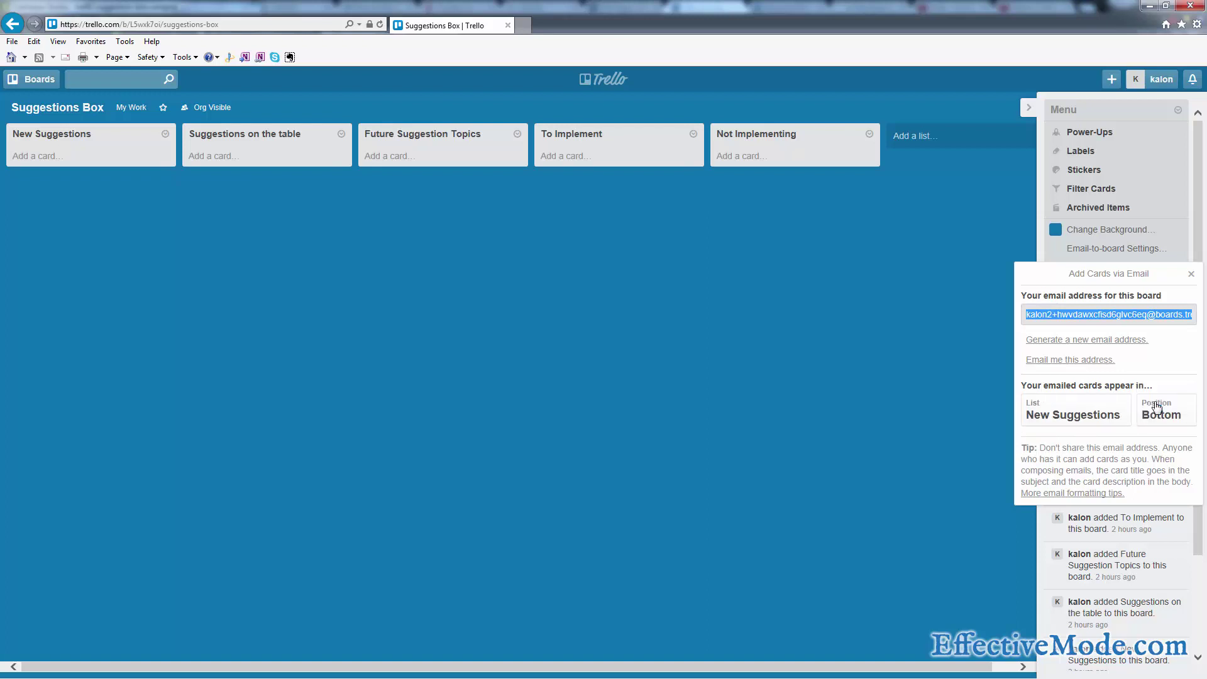
{"action": "left_click", "coordinate": [1062, 318]}
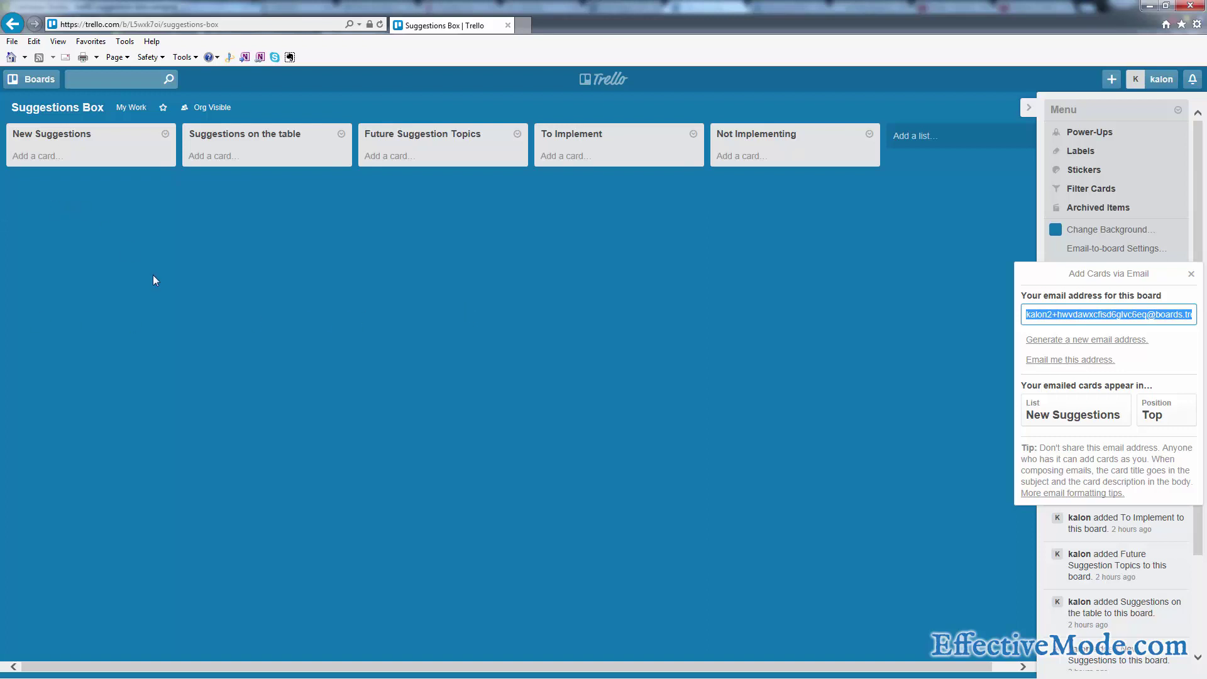
Add cards suggestion1 through suggestion 5 to New Suggestions
{"action": "left_click", "coordinate": [73, 165]}
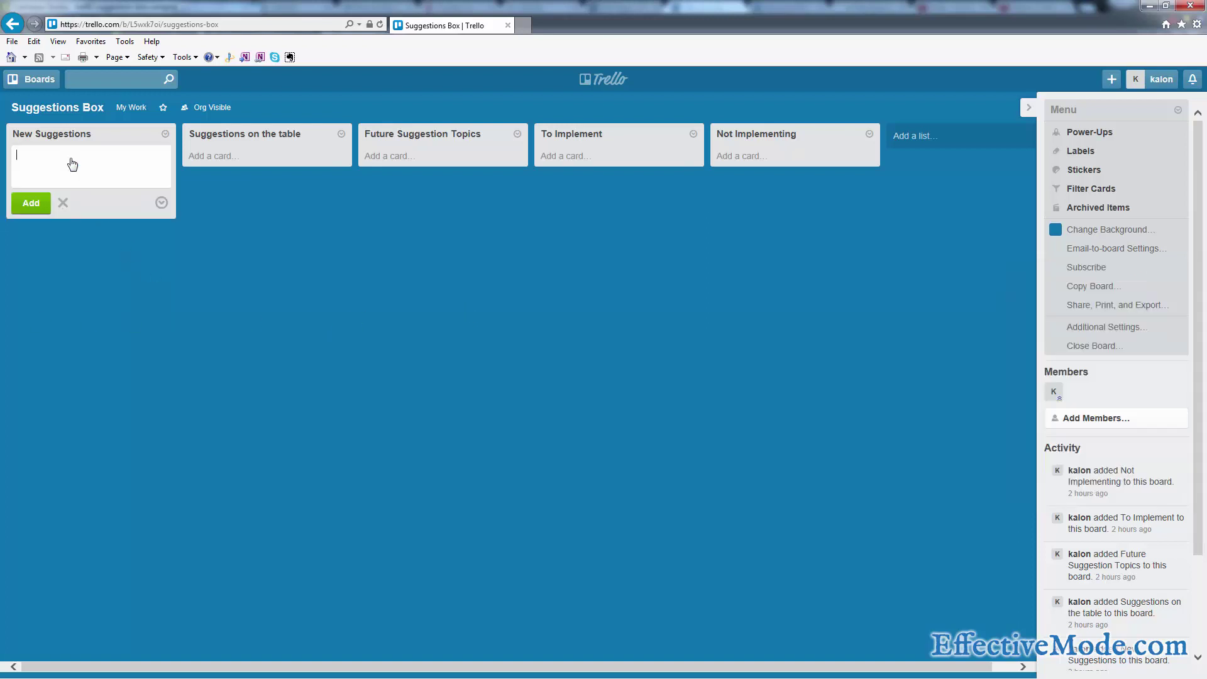
{"action": "type", "text": "suggestion1"}
{"action": "key", "text": "Return"}
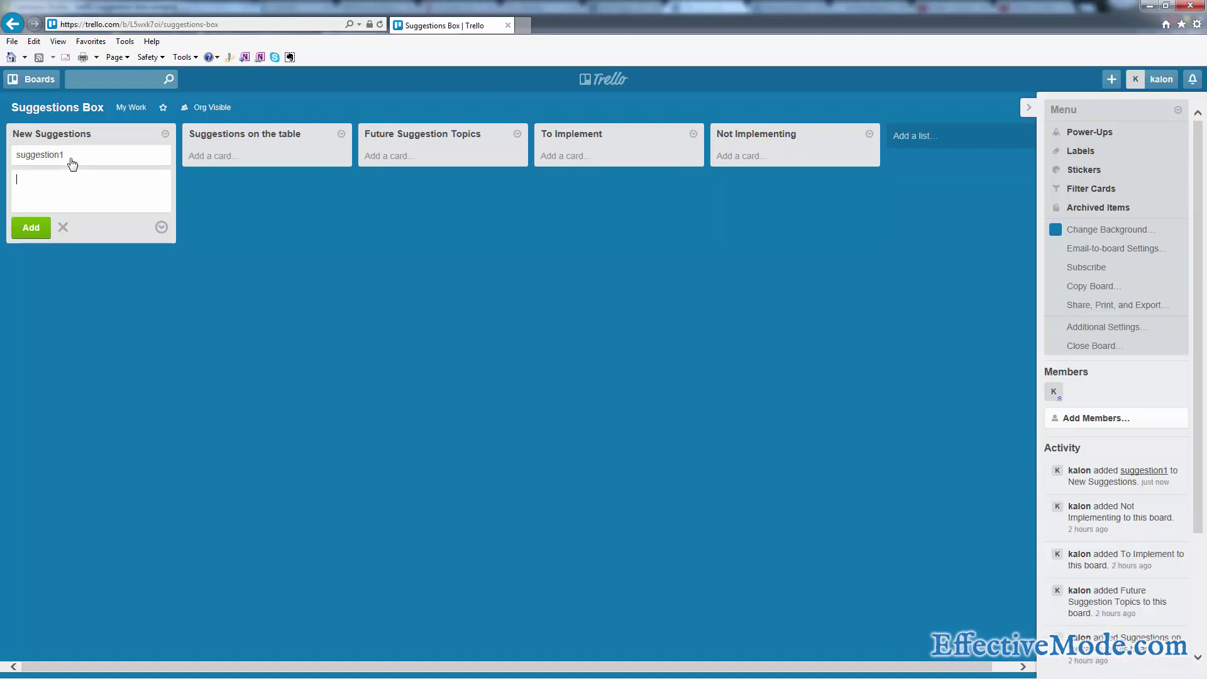
{"action": "type", "text": "suggestion 2"}
{"action": "key", "text": "Return"}
{"action": "type", "text": "suggestion 3"}
{"action": "key", "text": "Return"}
{"action": "type", "text": "suggestion "}
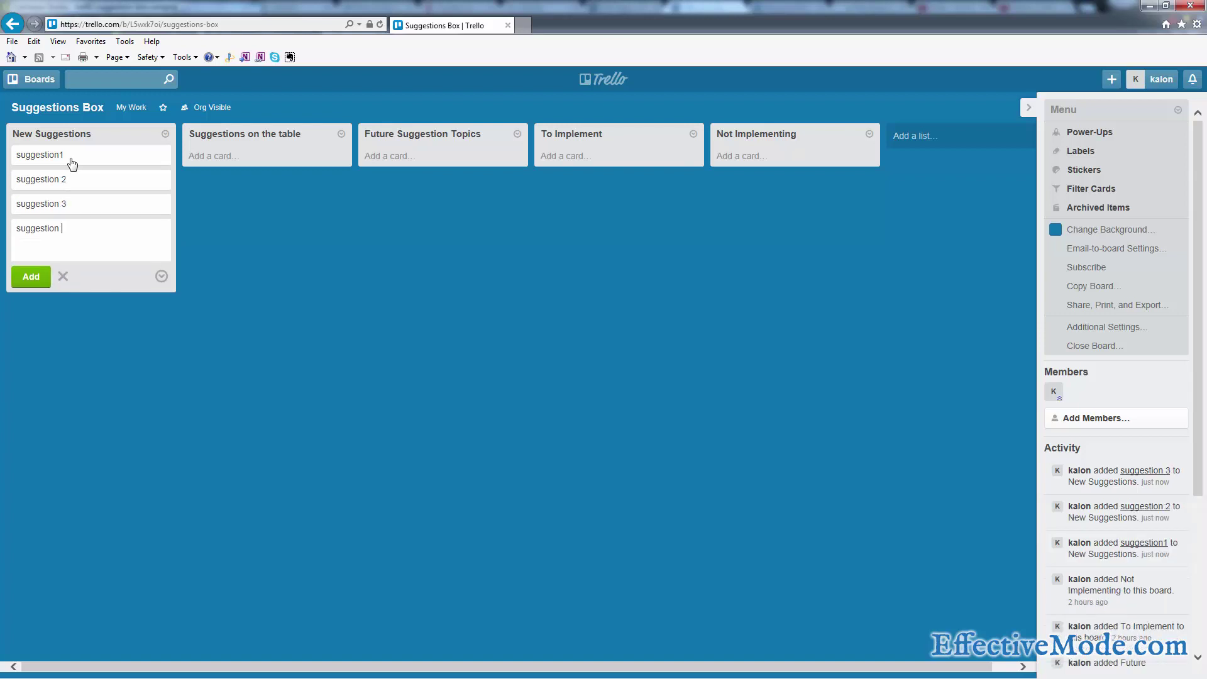
{"action": "type", "text": "4"}
{"action": "key", "text": "Return"}
{"action": "type", "text": "suggestion 5"}
{"action": "key", "text": "Return"}
Add cards suggestion 6 through suggestion 9 to New Suggestions
{"action": "type", "text": "suggestion 6"}
{"action": "key", "text": "Return"}
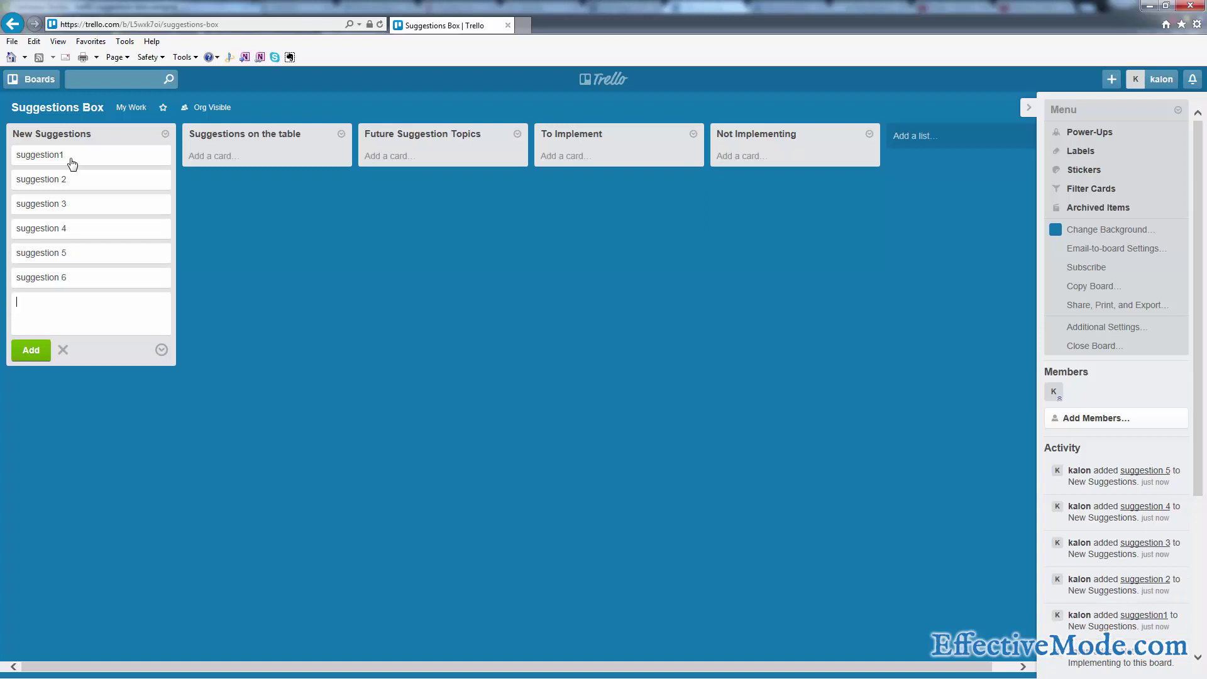
{"action": "type", "text": "suggestion 7"}
{"action": "key", "text": "Return"}
{"action": "type", "text": "suggestion 8"}
{"action": "key", "text": "Return"}
{"action": "type", "text": "suggestion "}
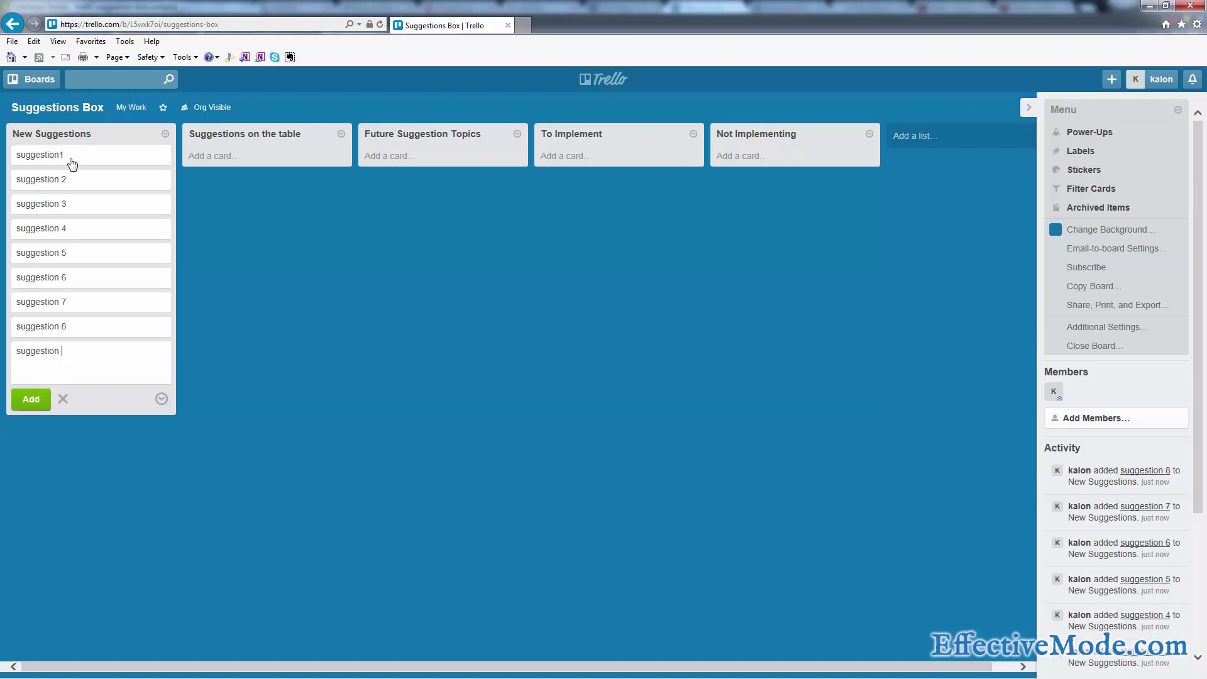
{"action": "type", "text": "9"}
{"action": "key", "text": "Return"}
{"action": "key", "text": "Escape"}
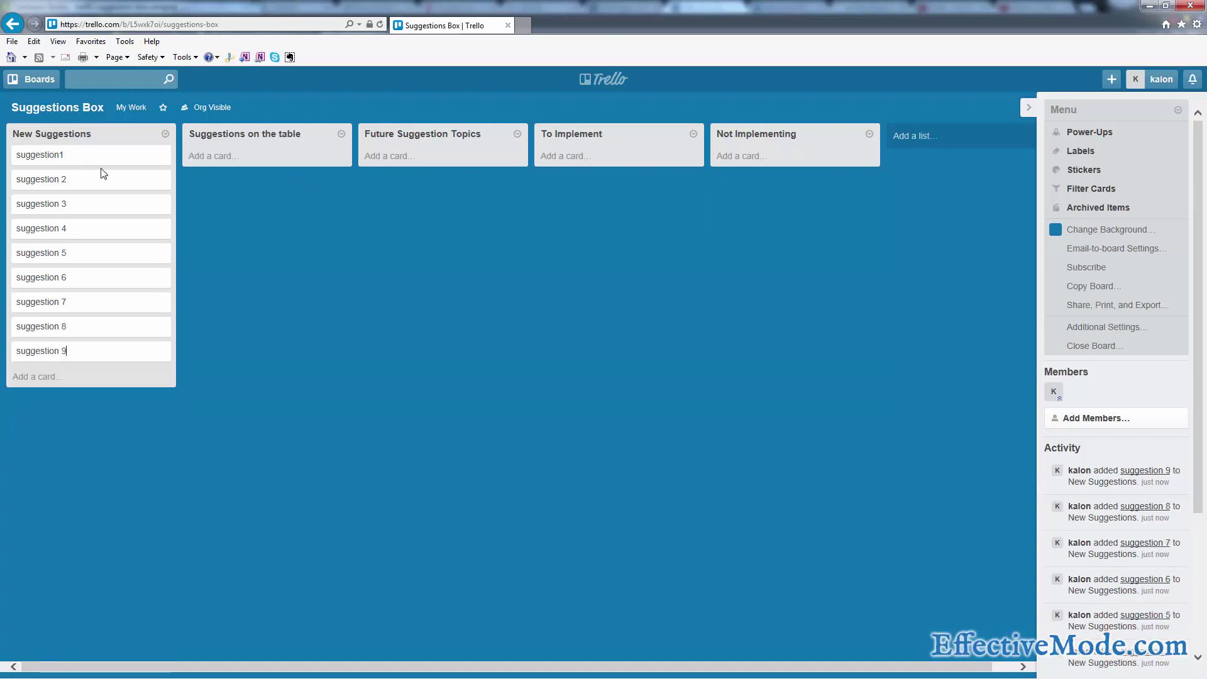
Open the suggestion1 card's details, then close them with the title unchanged
{"action": "left_click", "coordinate": [102, 161]}
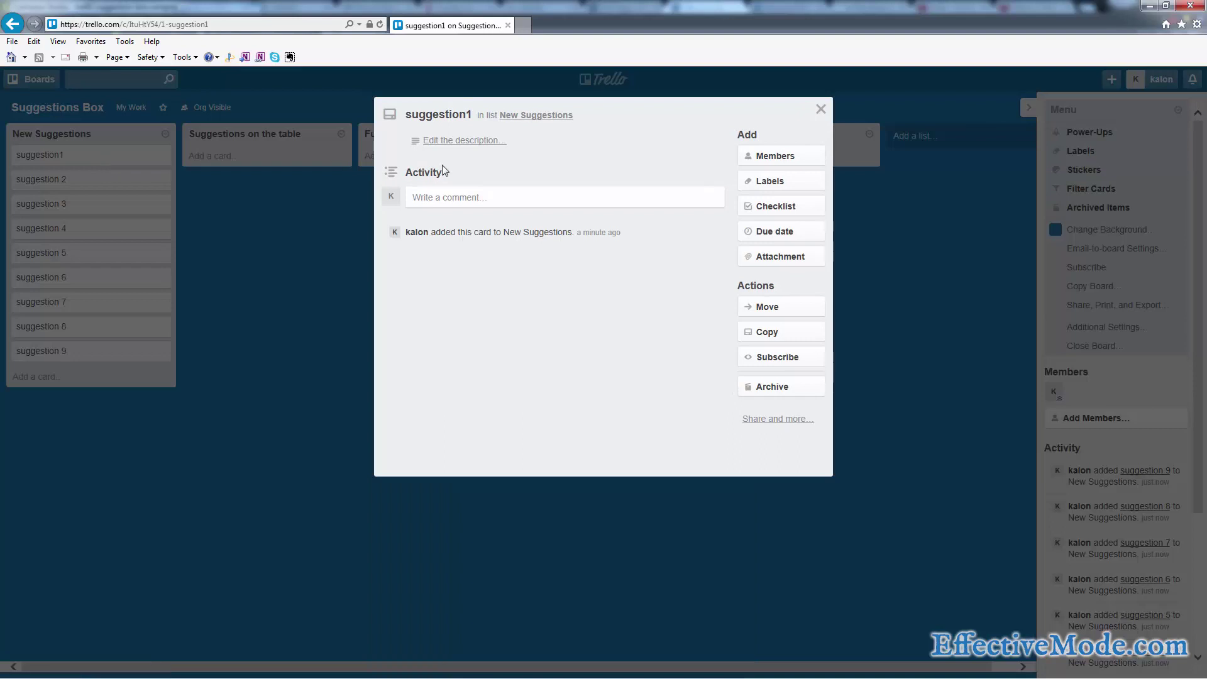
{"action": "left_click", "coordinate": [458, 120]}
{"action": "left_click", "coordinate": [458, 119]}
{"action": "left_click", "coordinate": [275, 382]}
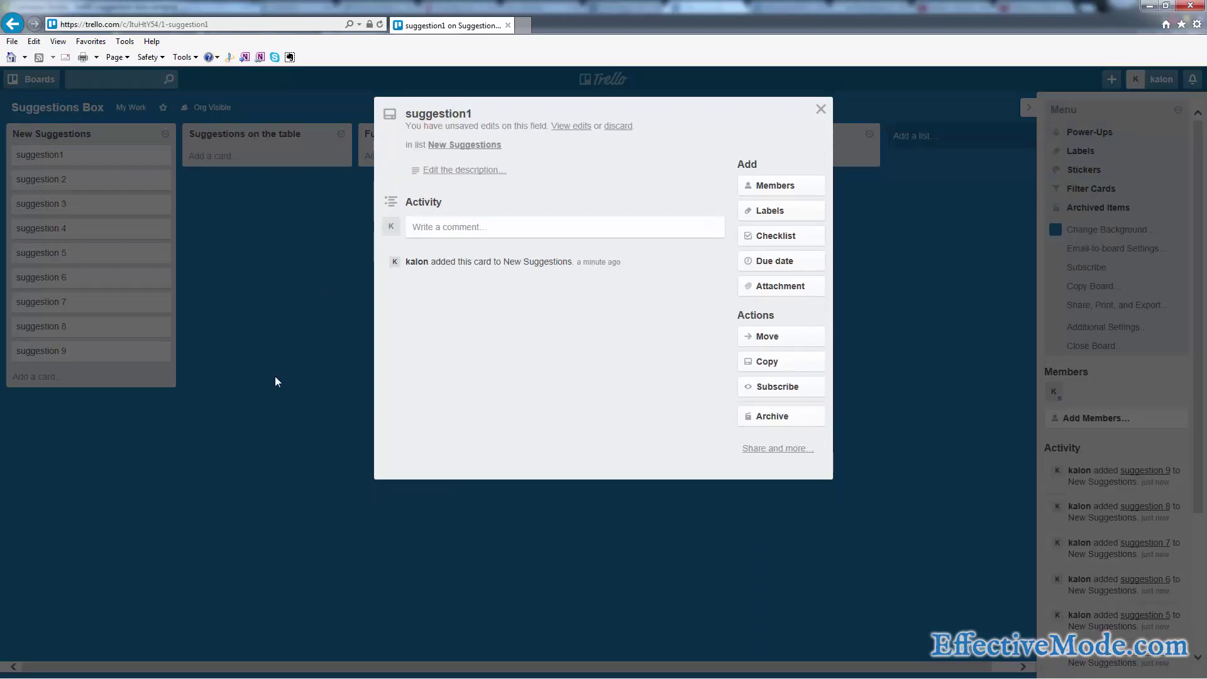
{"action": "left_click", "coordinate": [274, 376]}
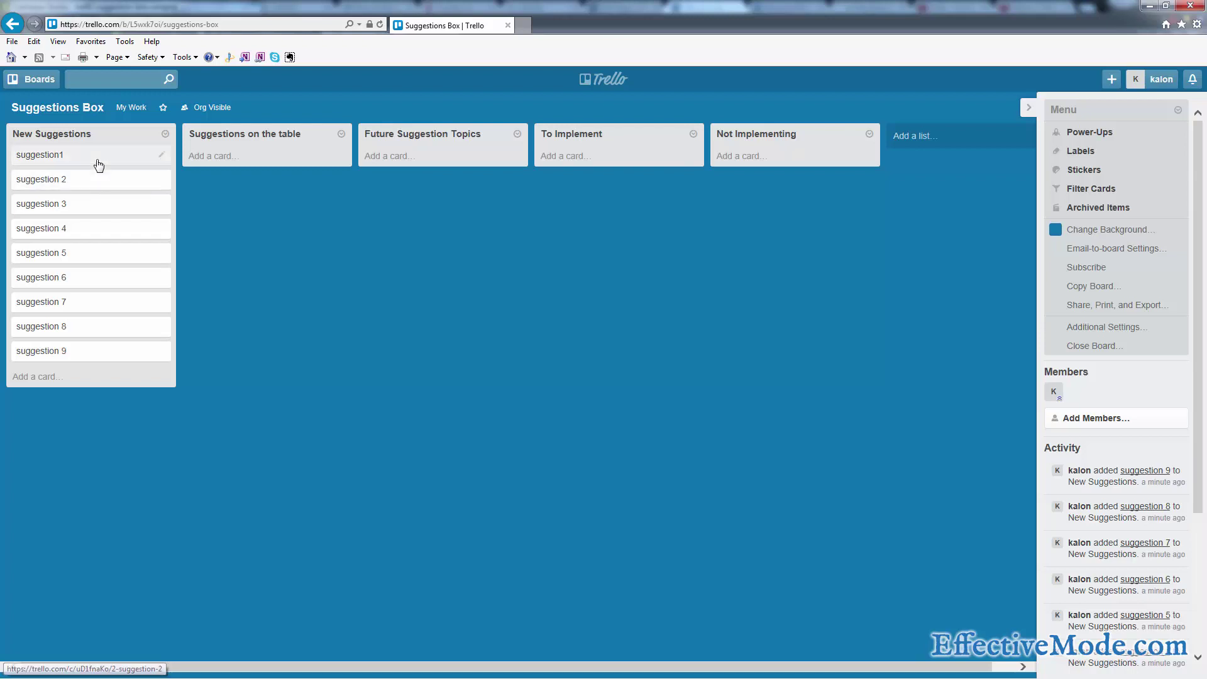
Move suggestion1 and suggestion 2 to Future Suggestion Topics, suggestion 3 to To Implement
{"action": "left_click_drag", "start_coordinate": [118, 162], "coordinate": [440, 176]}
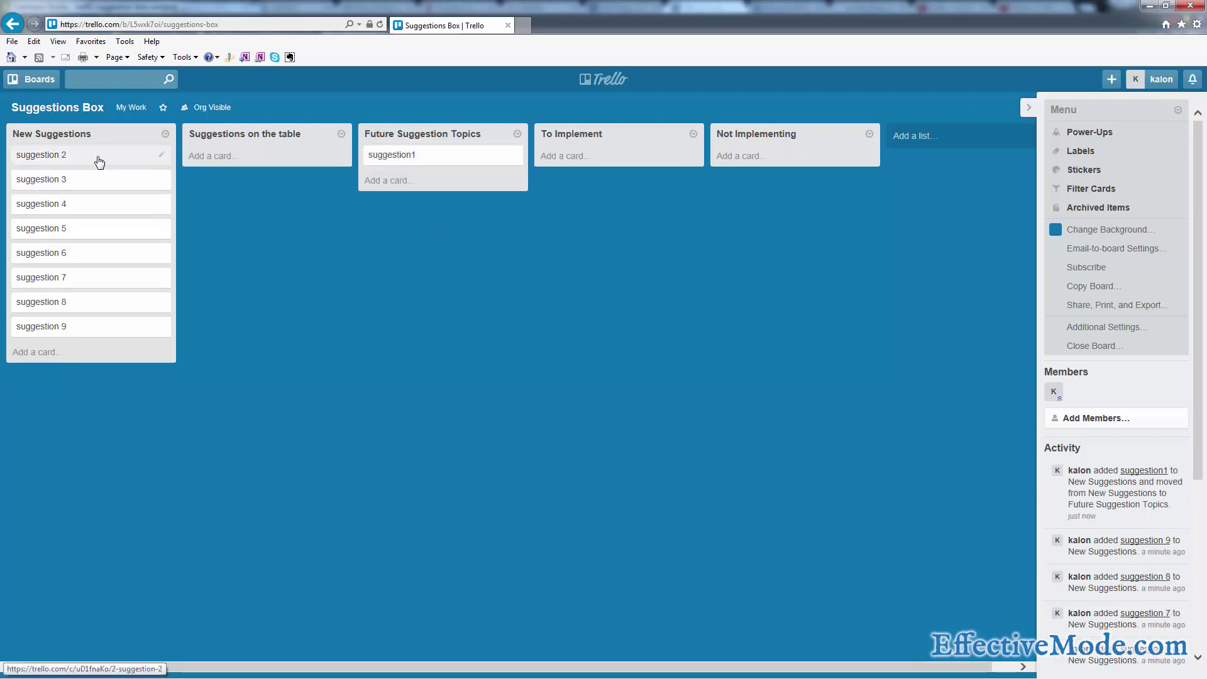
{"action": "left_click_drag", "start_coordinate": [100, 161], "coordinate": [450, 183]}
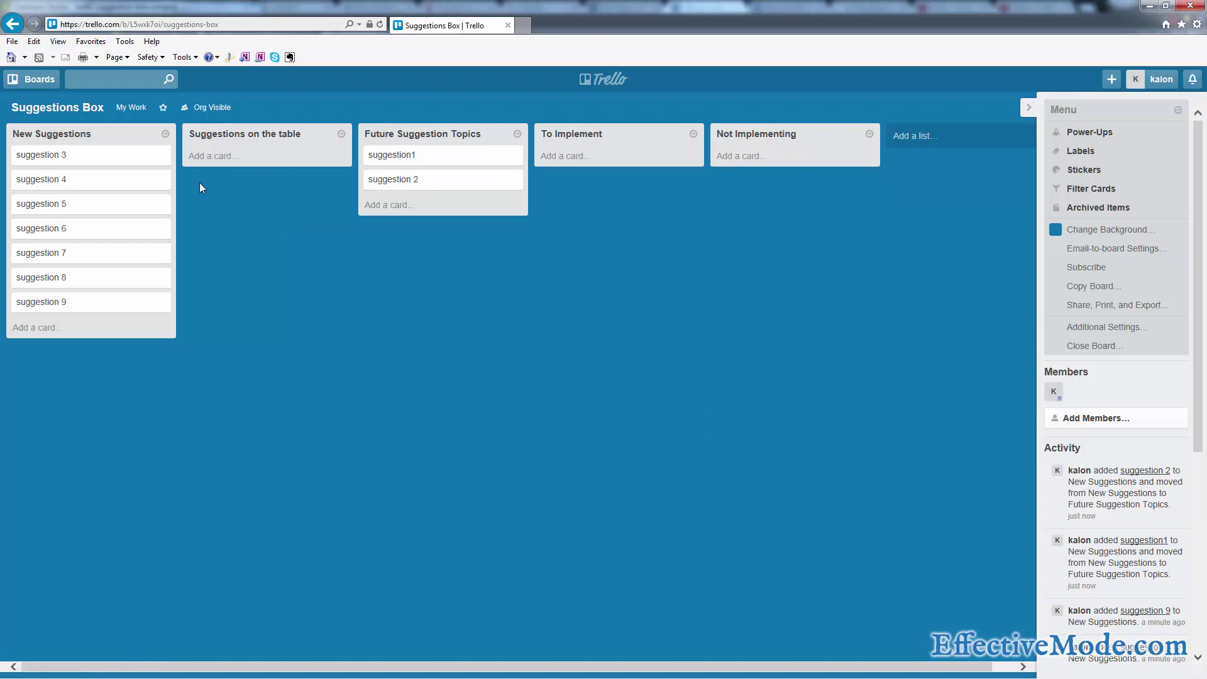
{"action": "left_click_drag", "start_coordinate": [100, 156], "coordinate": [237, 235]}
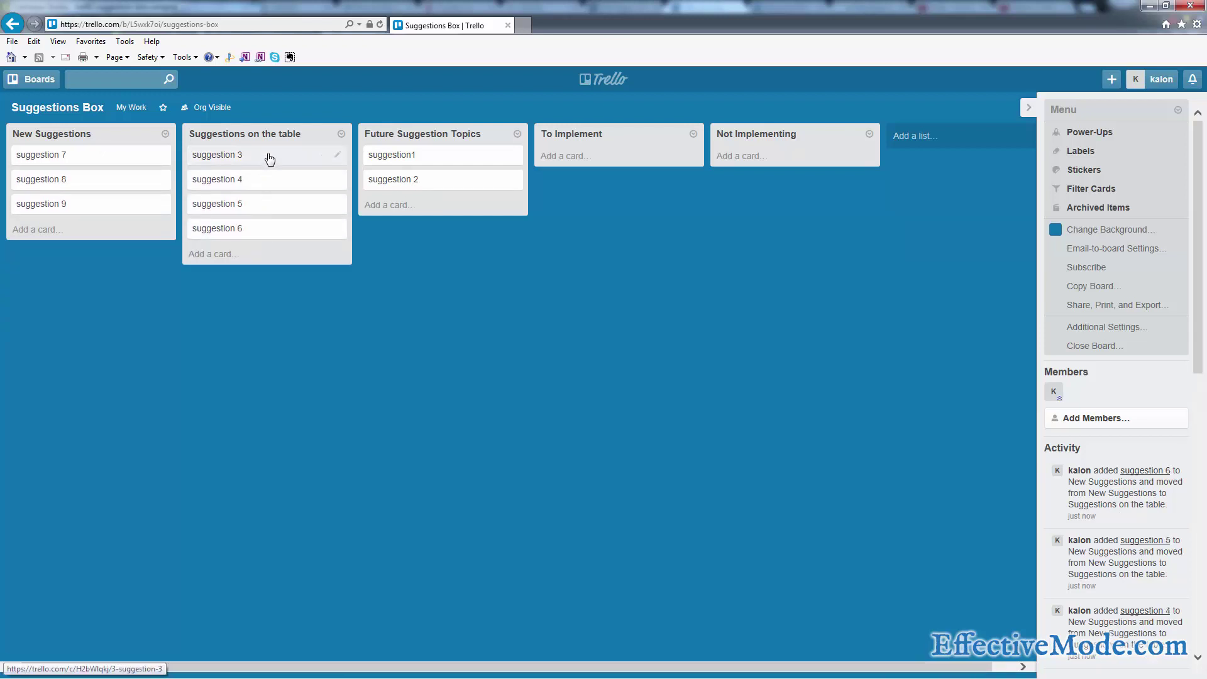
{"action": "left_click_drag", "start_coordinate": [270, 159], "coordinate": [657, 161]}
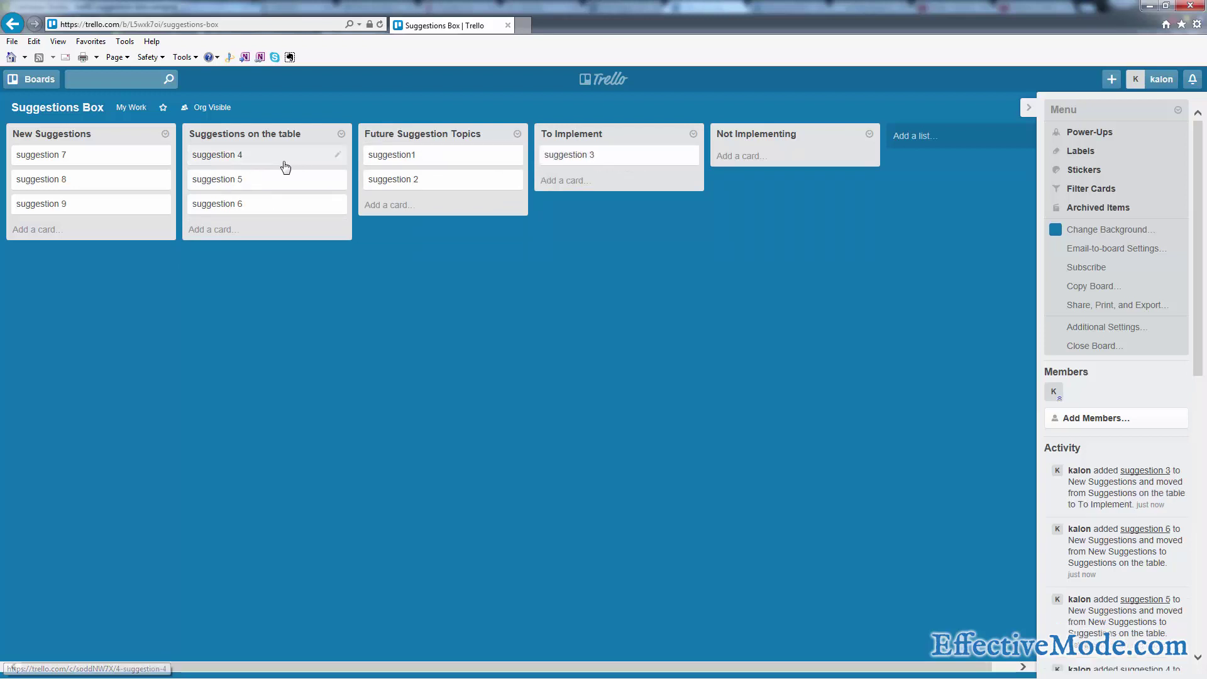
Move suggestion 4 to To Implement, 5 to Not Implementing, 6 to Future Suggestion Topics, 7-9 to Suggestions on the table
{"action": "left_click_drag", "start_coordinate": [283, 163], "coordinate": [628, 186]}
{"action": "left_click_drag", "start_coordinate": [294, 164], "coordinate": [807, 167]}
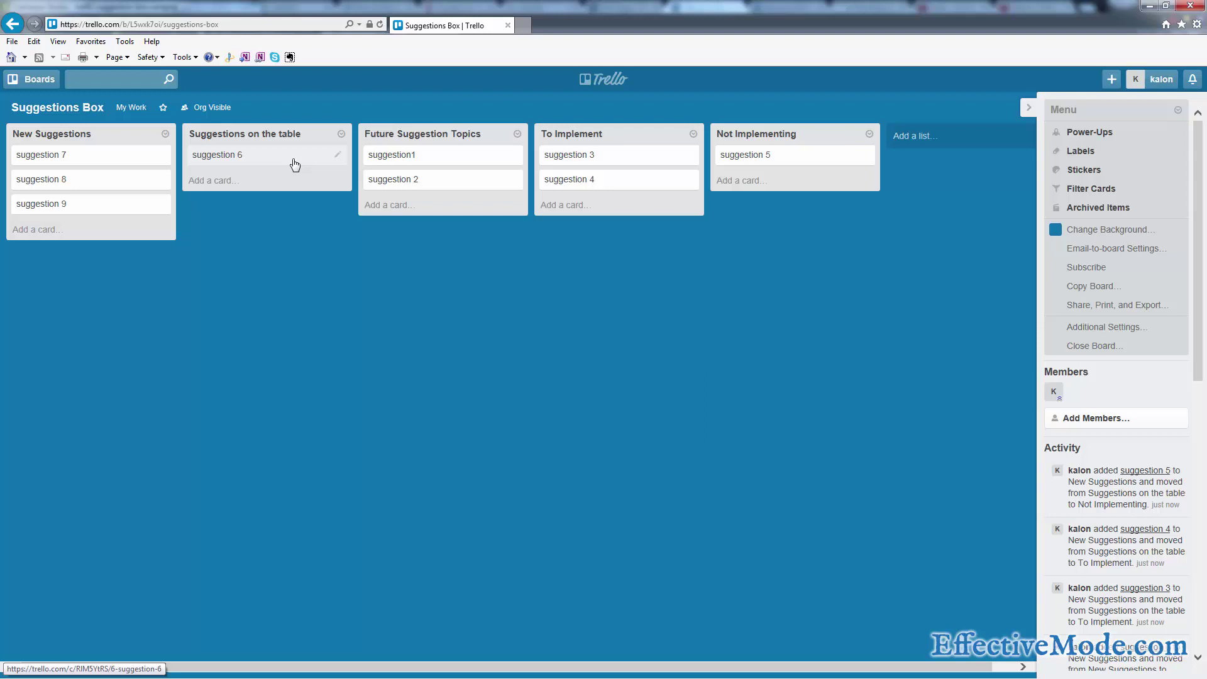
{"action": "left_click_drag", "start_coordinate": [294, 164], "coordinate": [468, 217]}
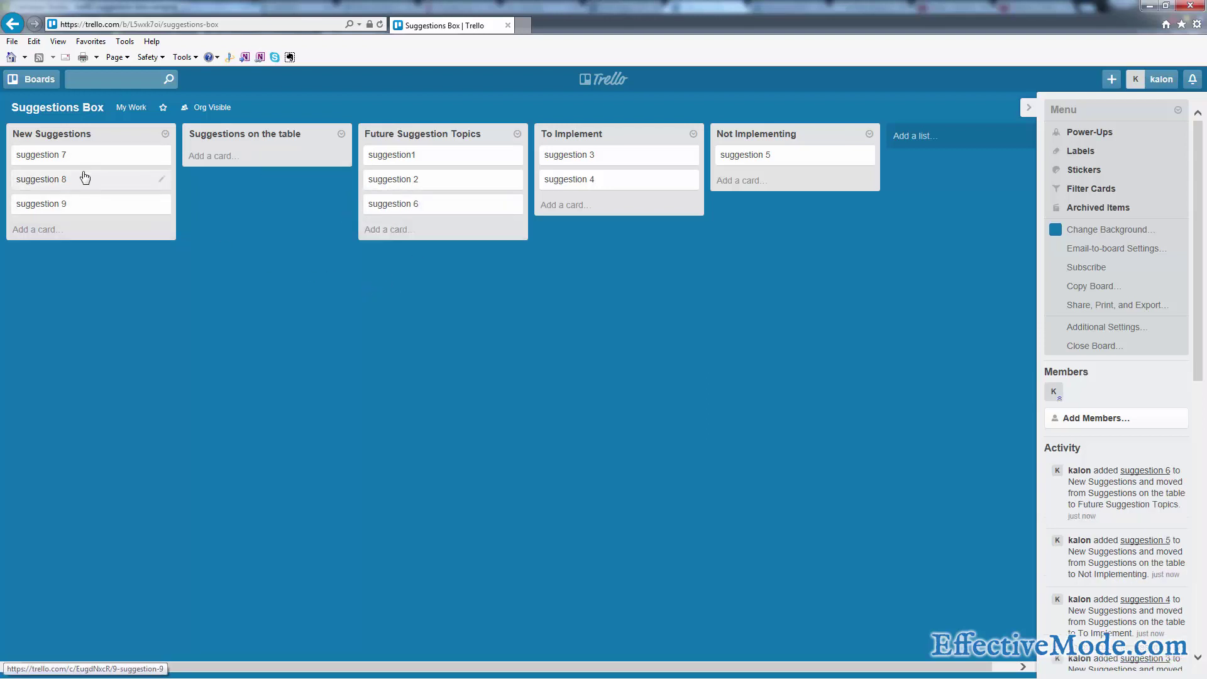
{"action": "left_click_drag", "start_coordinate": [88, 160], "coordinate": [271, 164]}
{"action": "left_click_drag", "start_coordinate": [140, 159], "coordinate": [263, 187]}
{"action": "left_click_drag", "start_coordinate": [96, 165], "coordinate": [273, 221]}
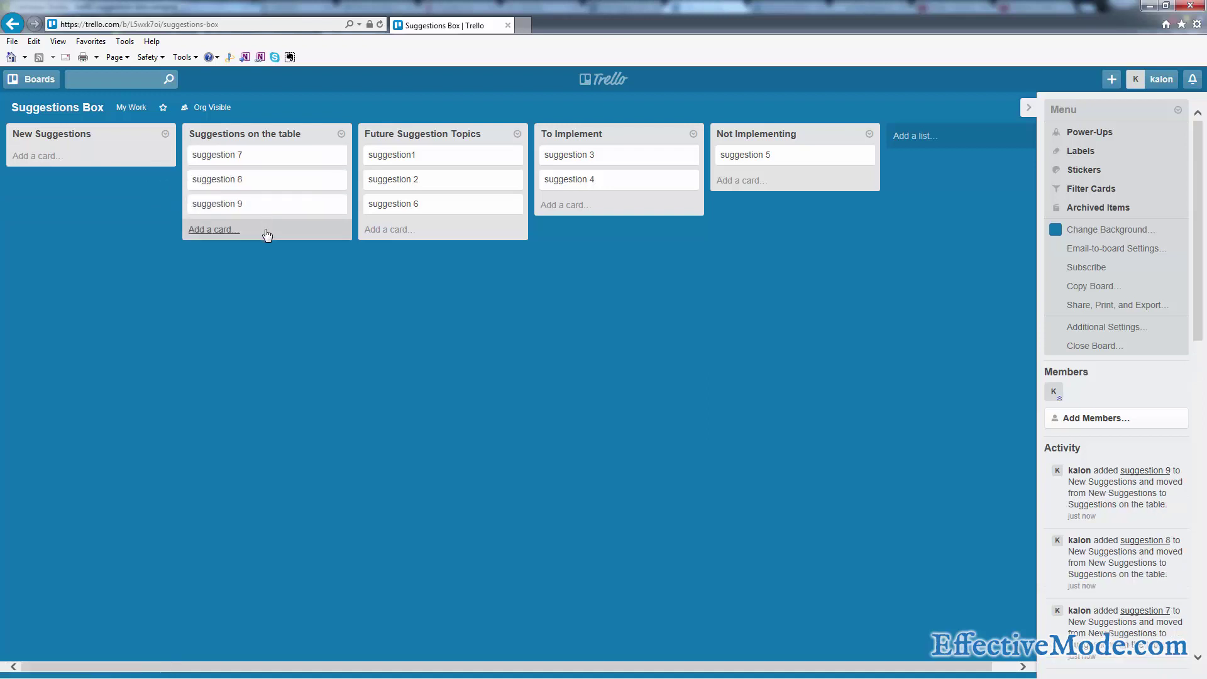